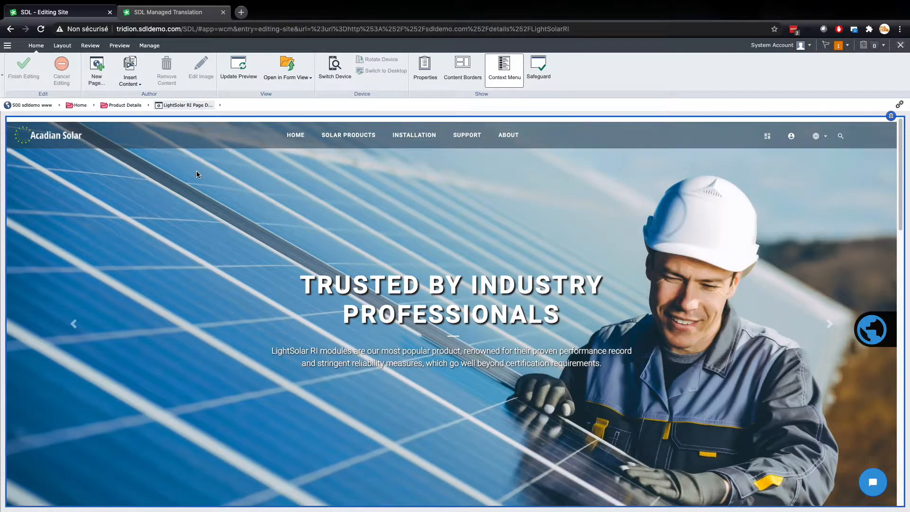
Replace the word "versatile" with "innovative" in the introduction sentence under the LightSolar RI heading and save the edit
scroll(196, 172, down, 3)
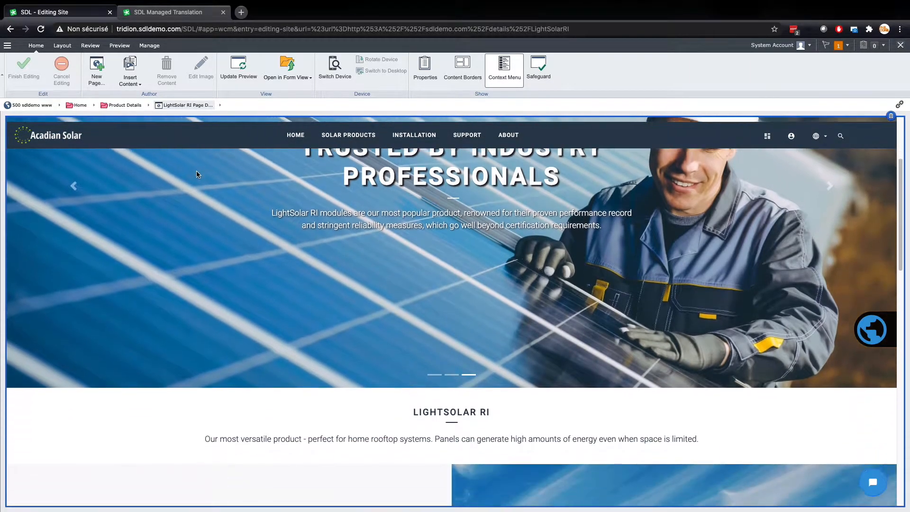
scroll(198, 174, down, 3)
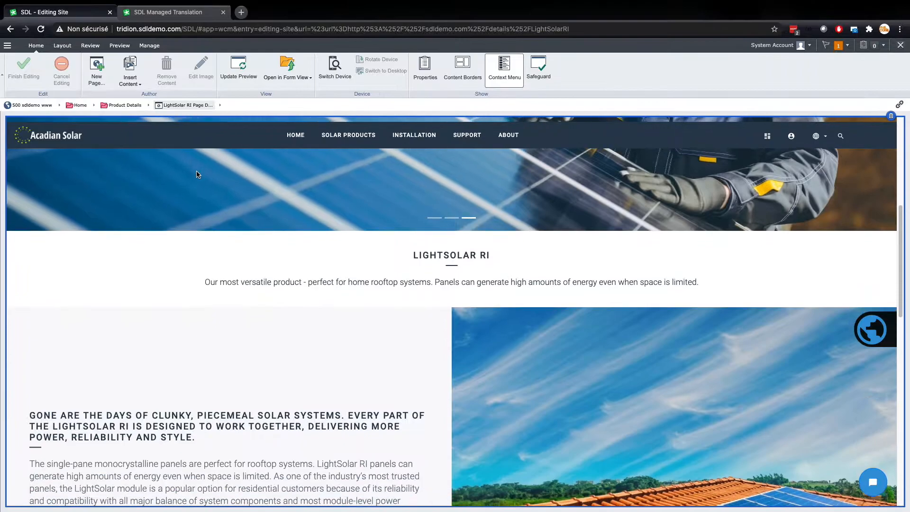
scroll(196, 171, down, 2)
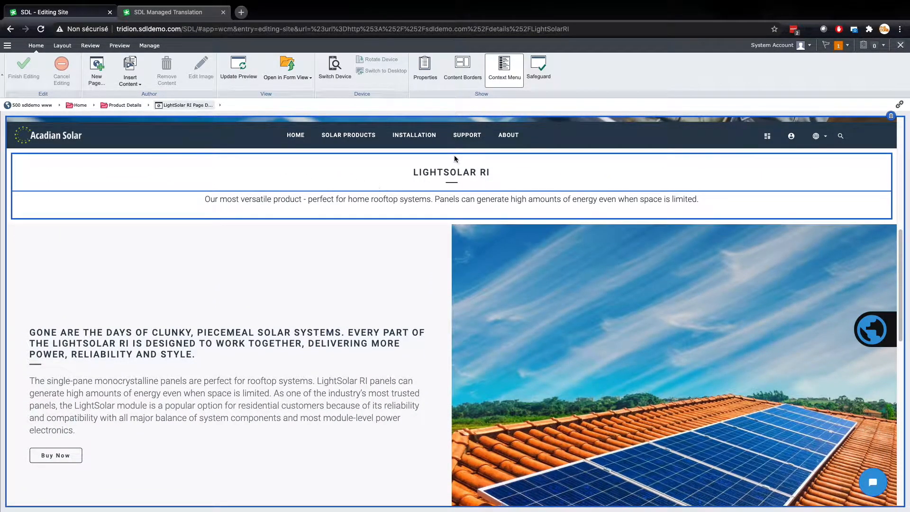
click(254, 199)
double_click(247, 199)
text(inno)
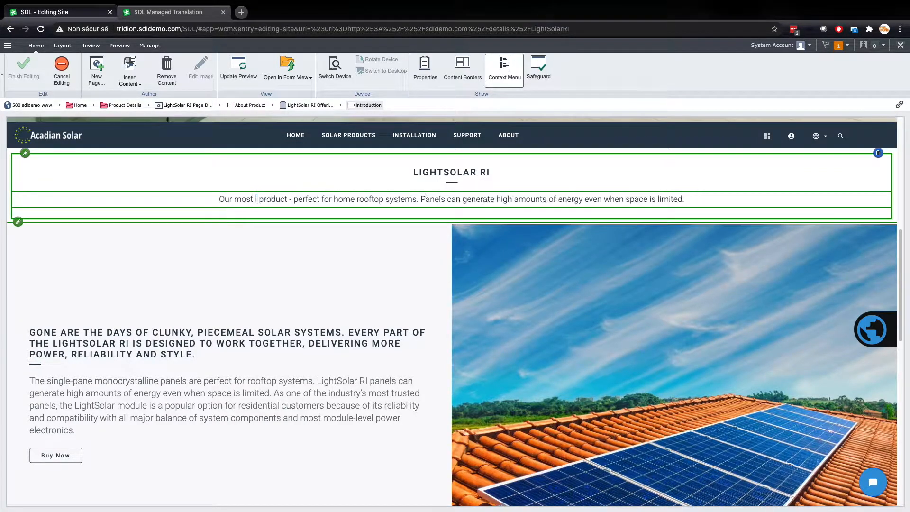
text(vative)
click(277, 286)
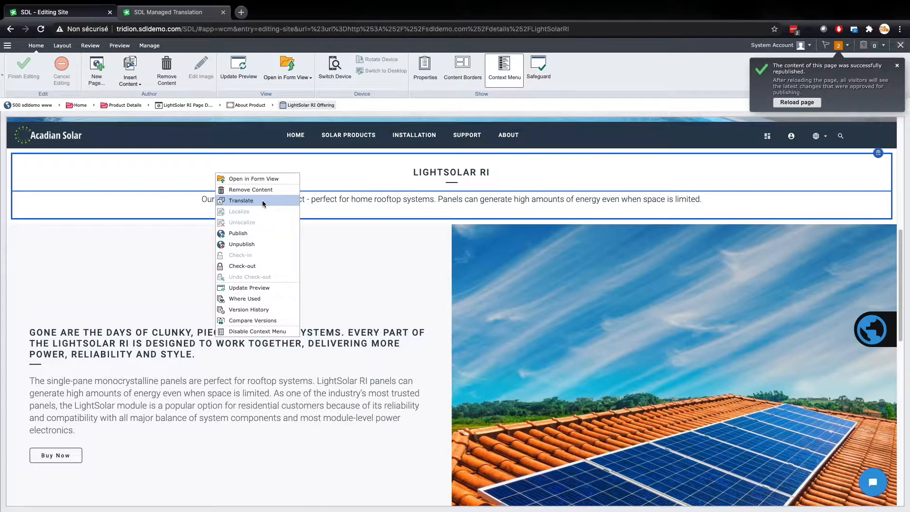
Send the LightSolar RI Offering for translation into French (France) using the workflow "Tridion WF with MT - No trans - Tridion Review"
click(258, 199)
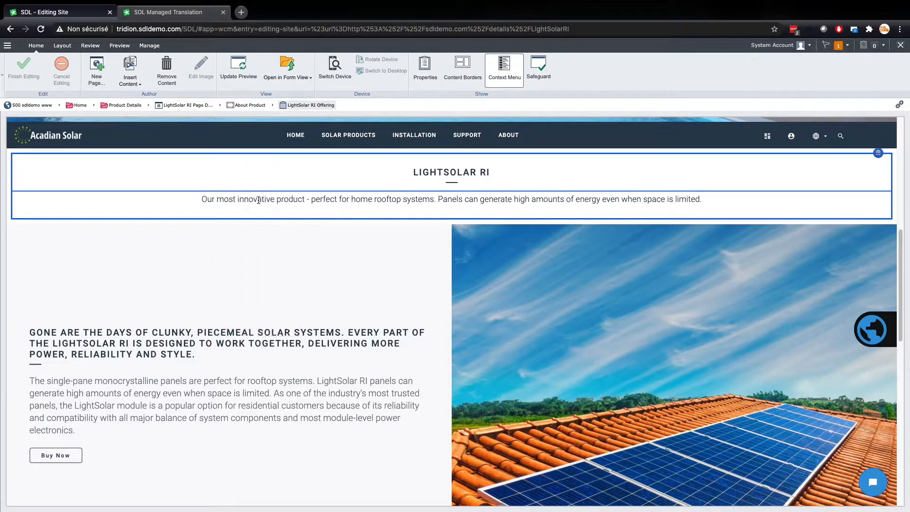
click(32, 303)
click(32, 319)
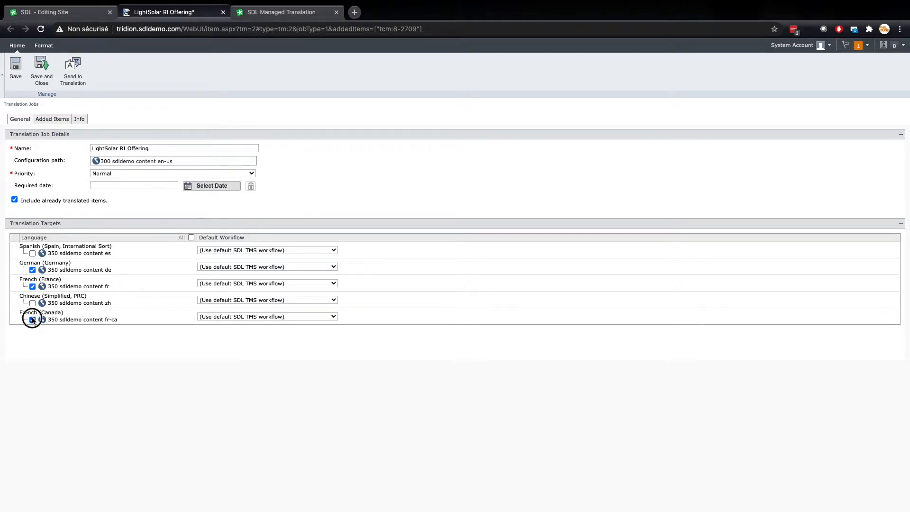
click(236, 283)
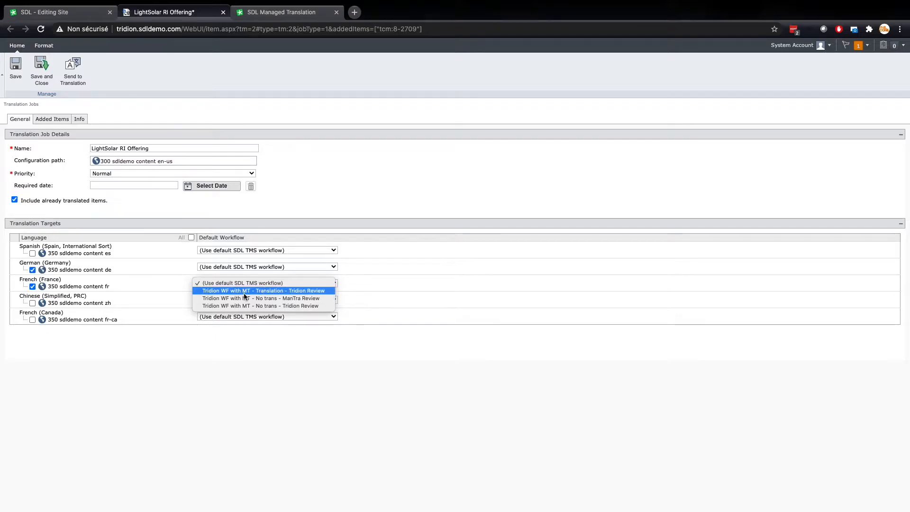
click(270, 305)
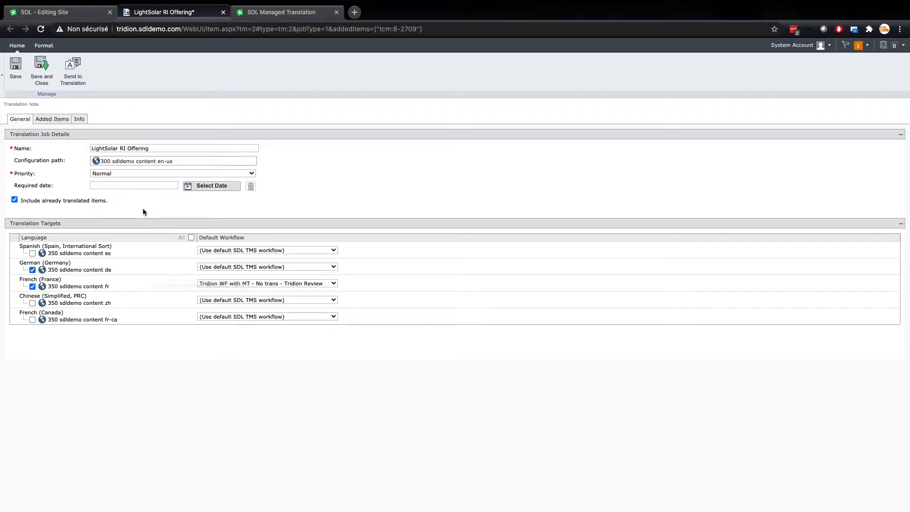
click(79, 72)
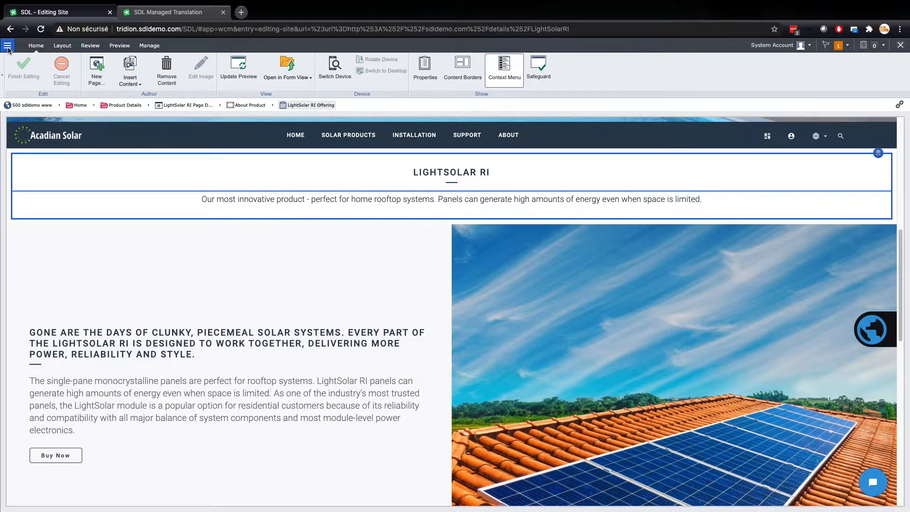
Examine the translation progress of the LightSolar RI Offering job in the expanded view of all workflow stages, and close the job
click(7, 46)
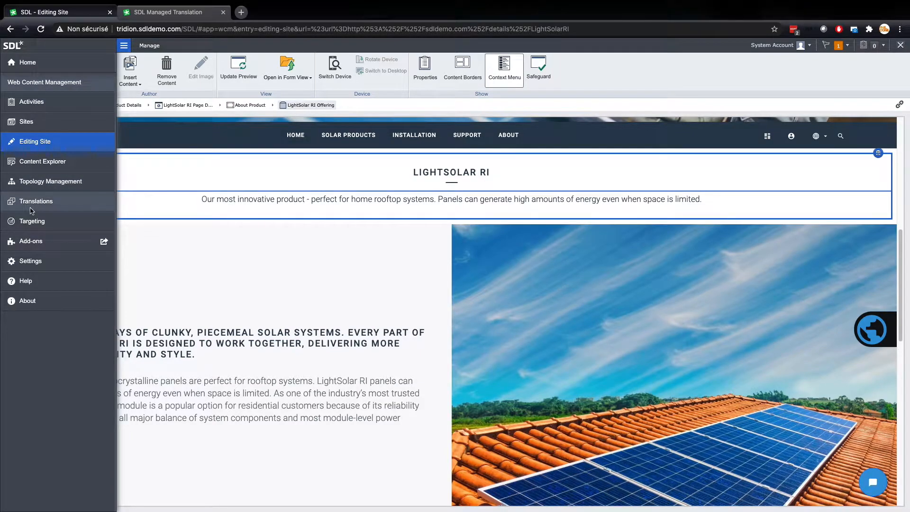
click(55, 202)
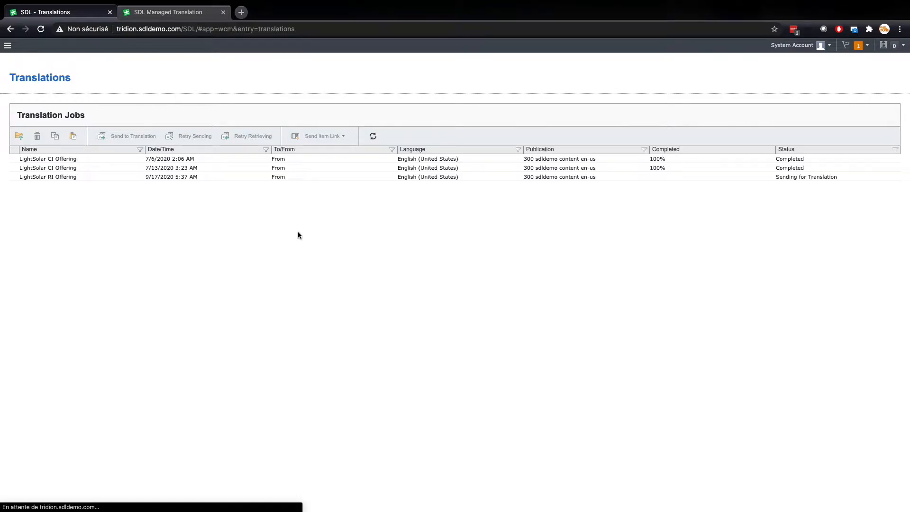
click(186, 177)
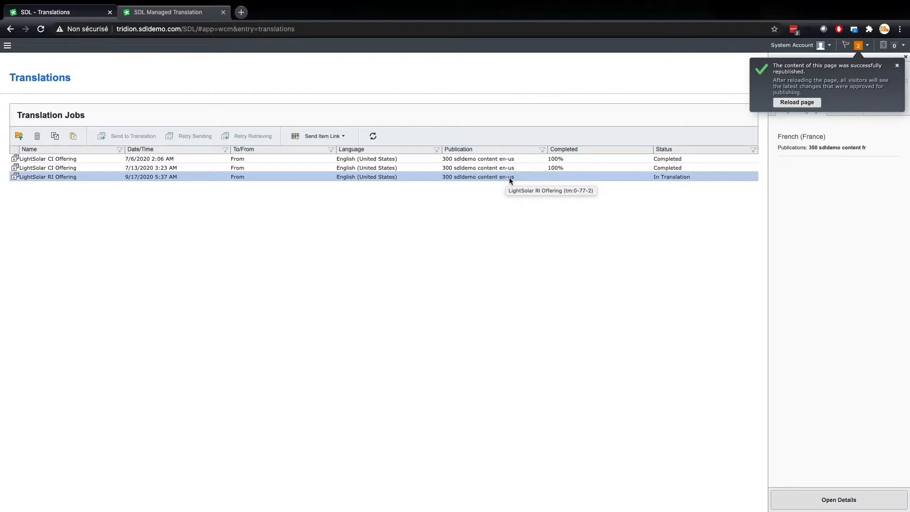
double_click(510, 177)
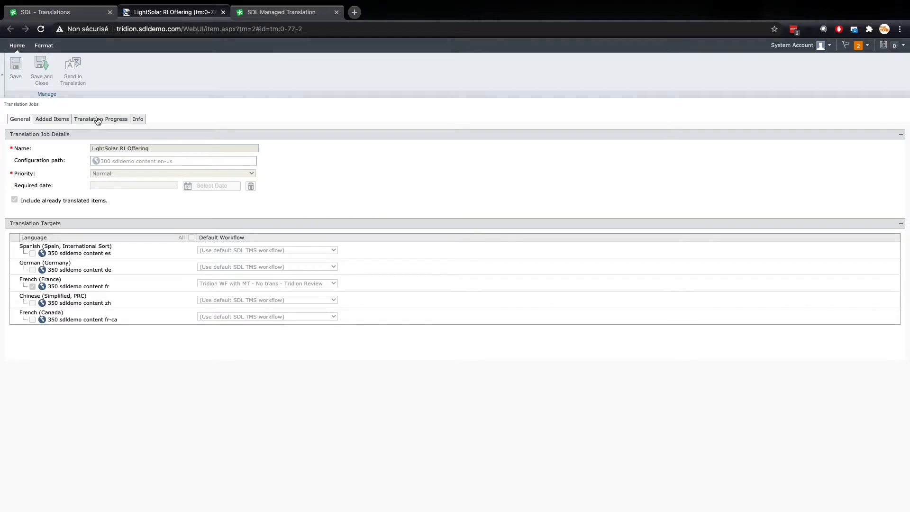
click(109, 119)
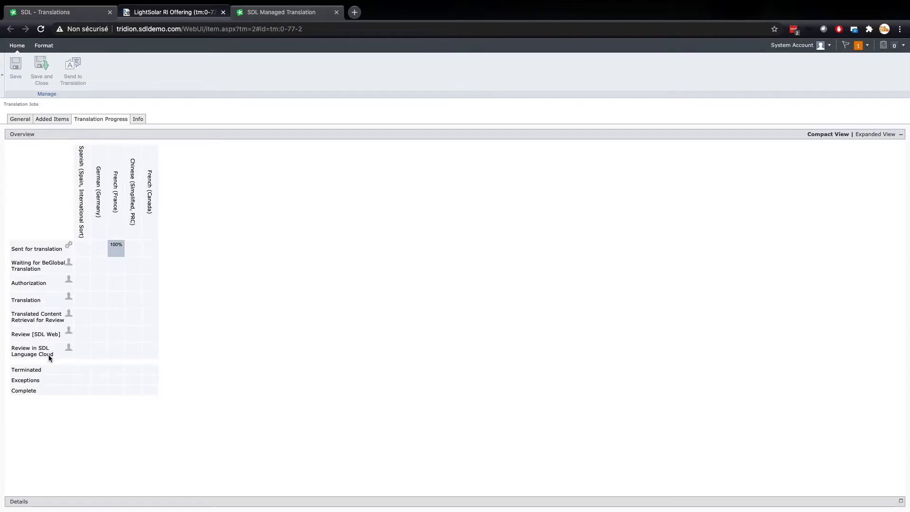
click(869, 135)
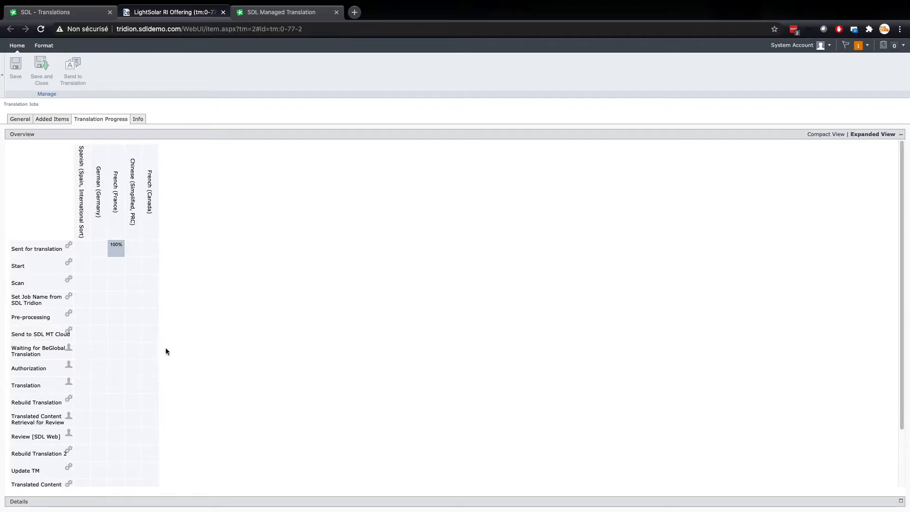
scroll(163, 348, down, 3)
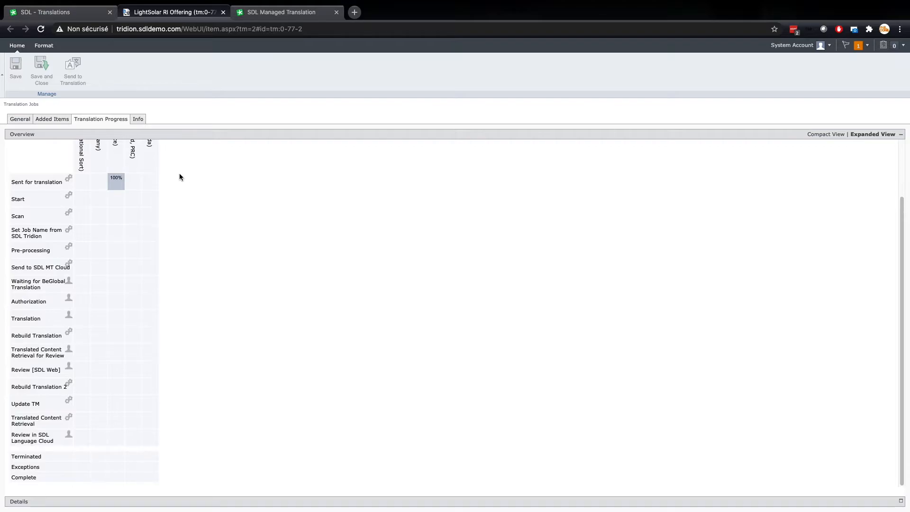
click(223, 12)
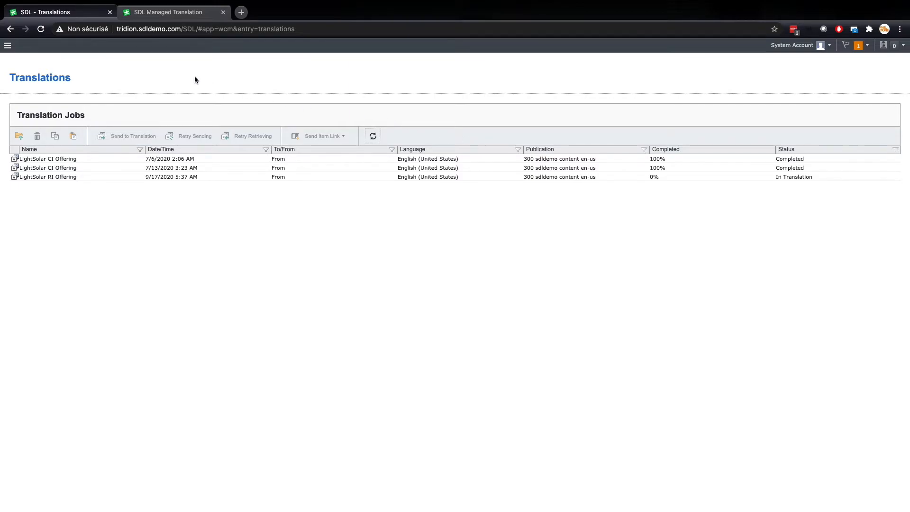
Switch to SDL Managed Translation and inspect the project details of the in-progress LightSolar RI Offering project, including its French (France) entry
click(197, 14)
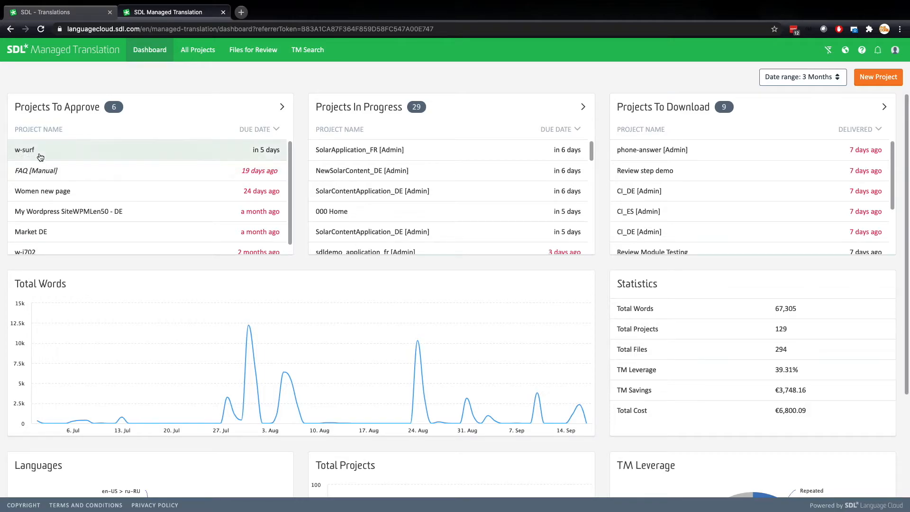
click(582, 106)
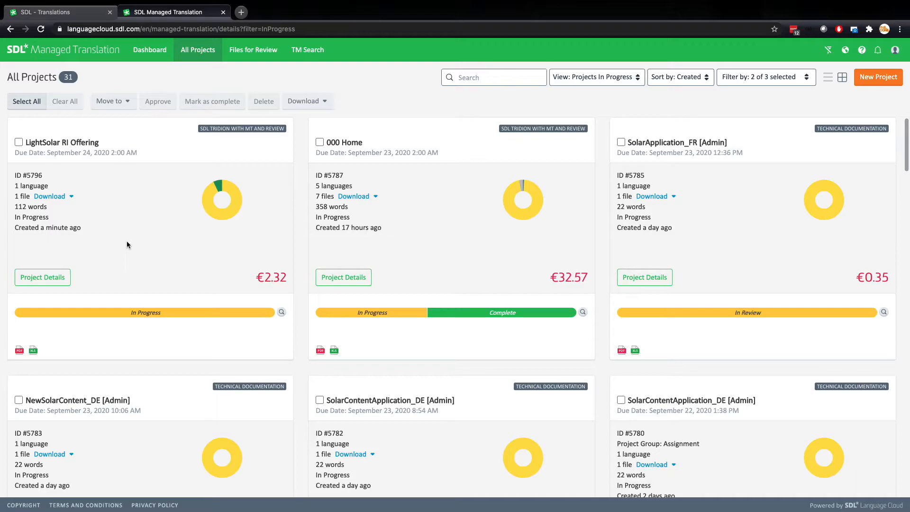
click(42, 278)
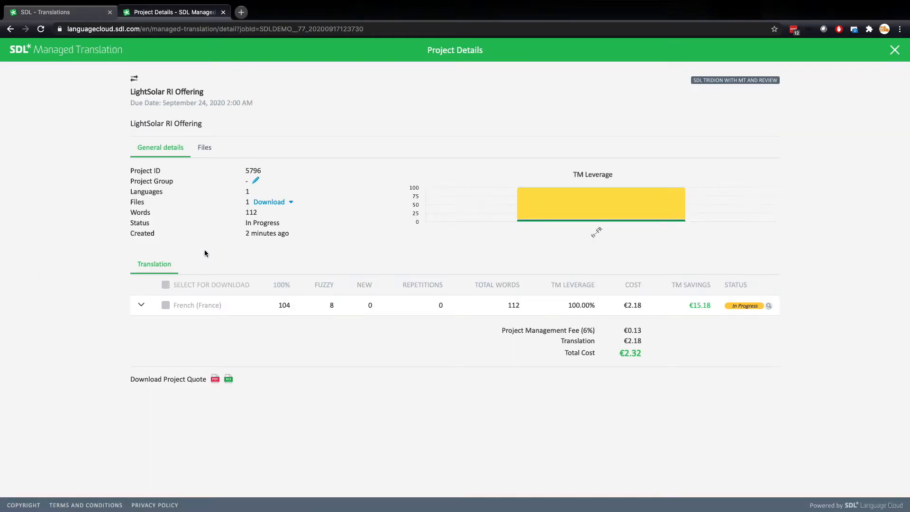
click(142, 305)
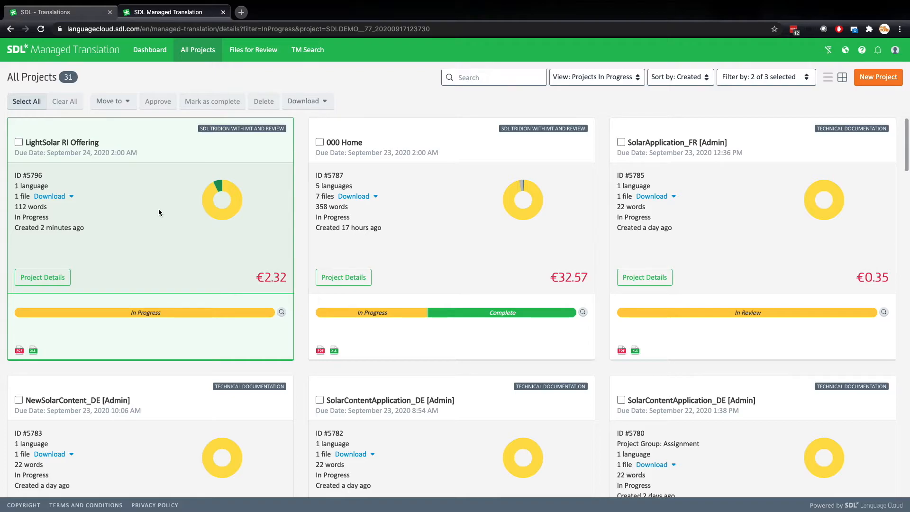
click(223, 12)
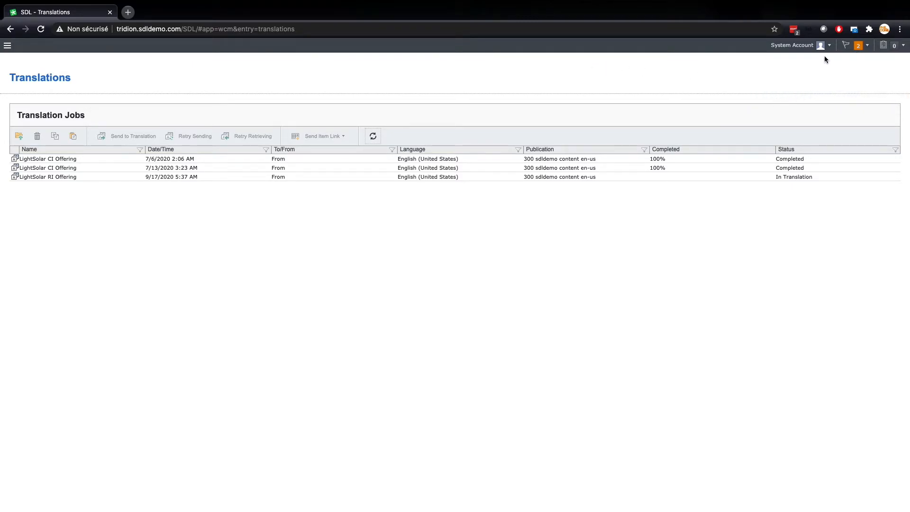
Start the assigned Translation Review activity for the LightSolar RI Offering
click(884, 46)
click(798, 90)
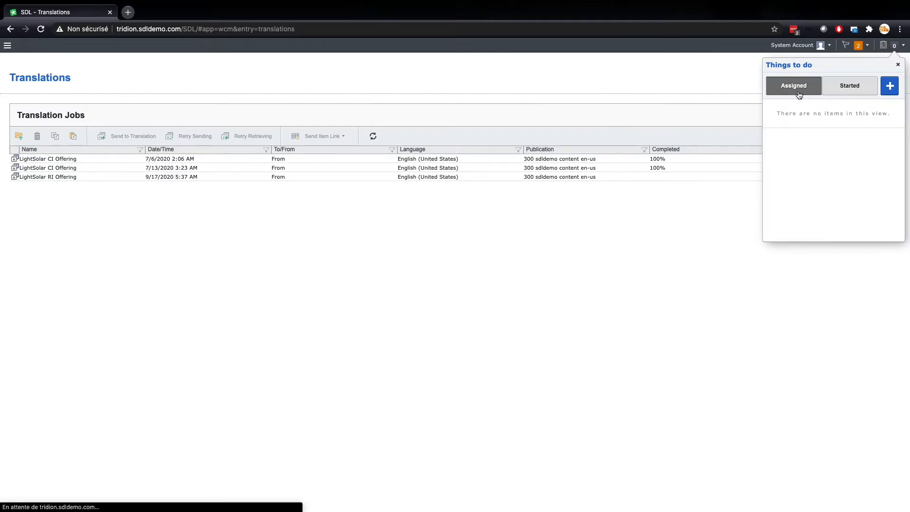
mouse_move(797, 121)
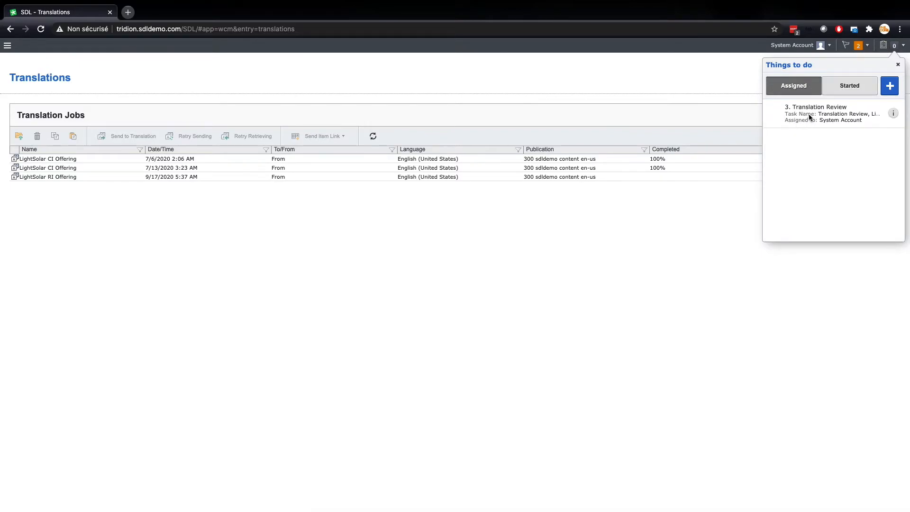
click(809, 117)
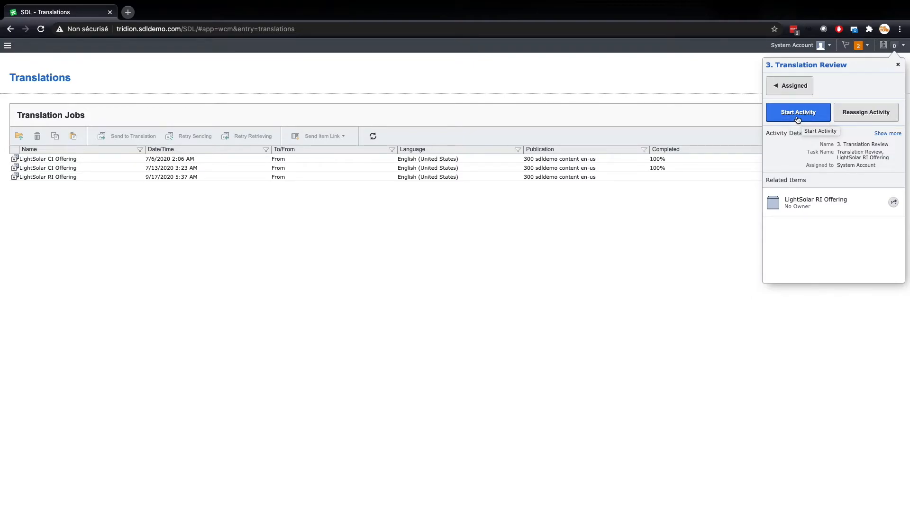
click(800, 119)
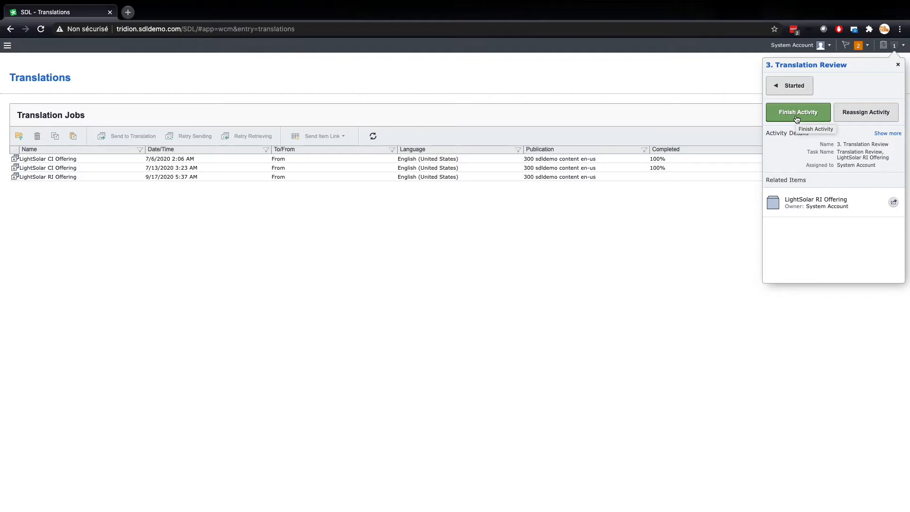
Open the activity's related item, review the word "polyvalent" in the French introduction segment, and save and close the item
click(893, 202)
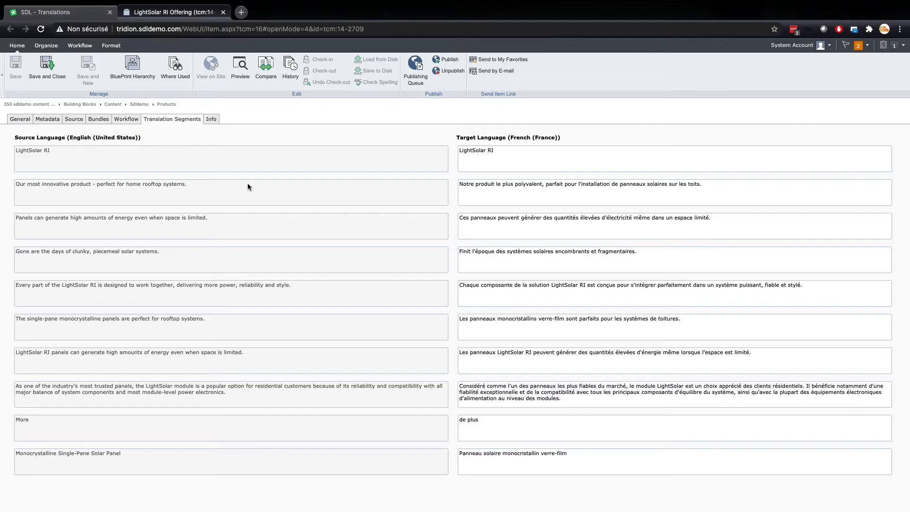
double_click(528, 184)
click(47, 69)
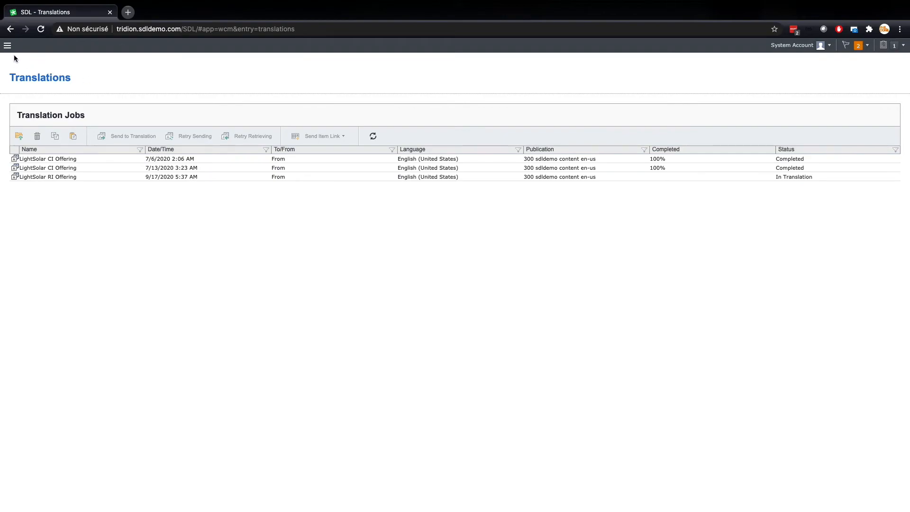
Return to site editing and check the LightSolar RI introduction on the France (Fr) version of the page
click(8, 45)
click(34, 143)
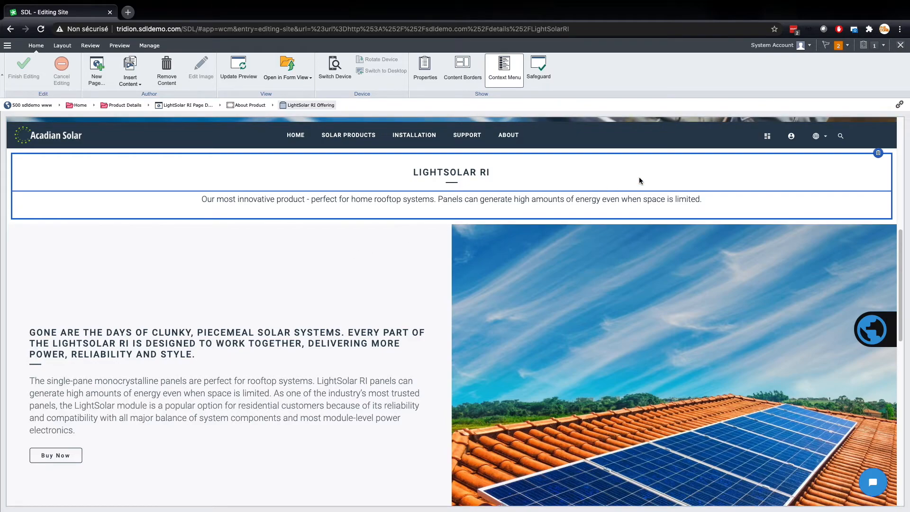
click(815, 139)
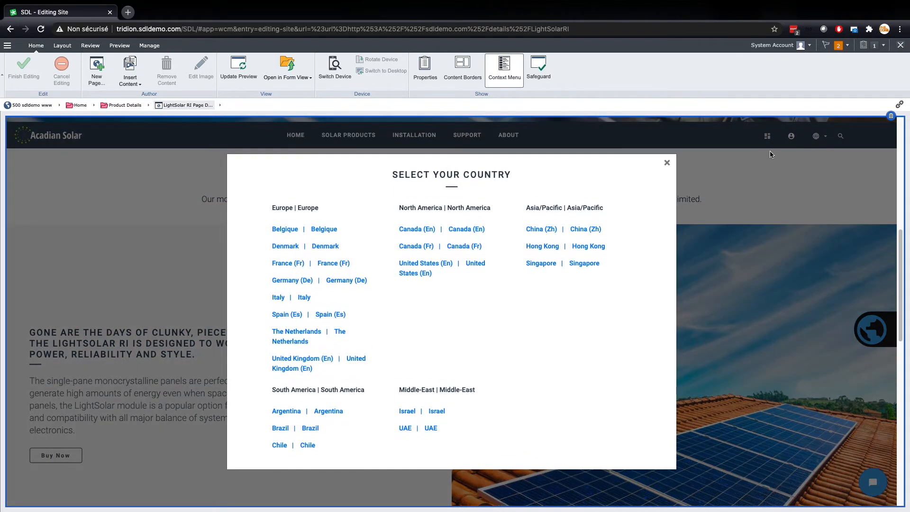
click(286, 263)
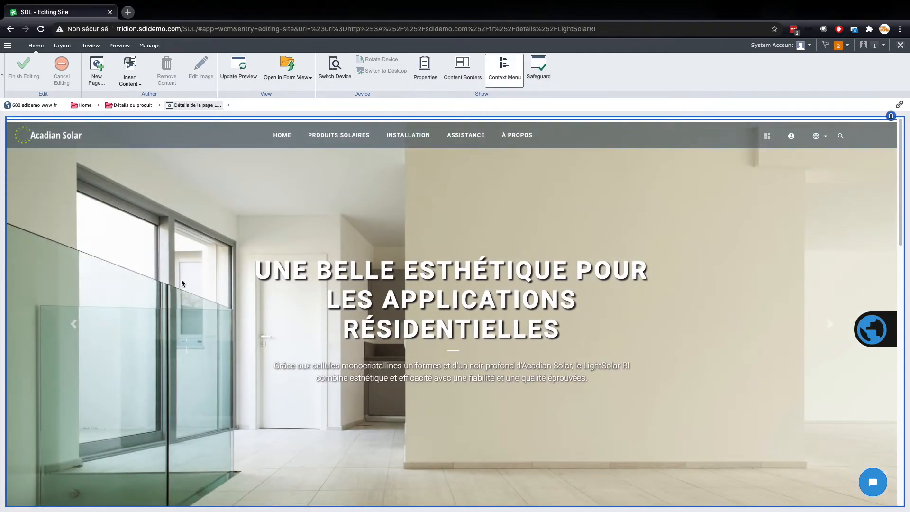
scroll(181, 280, down, 5)
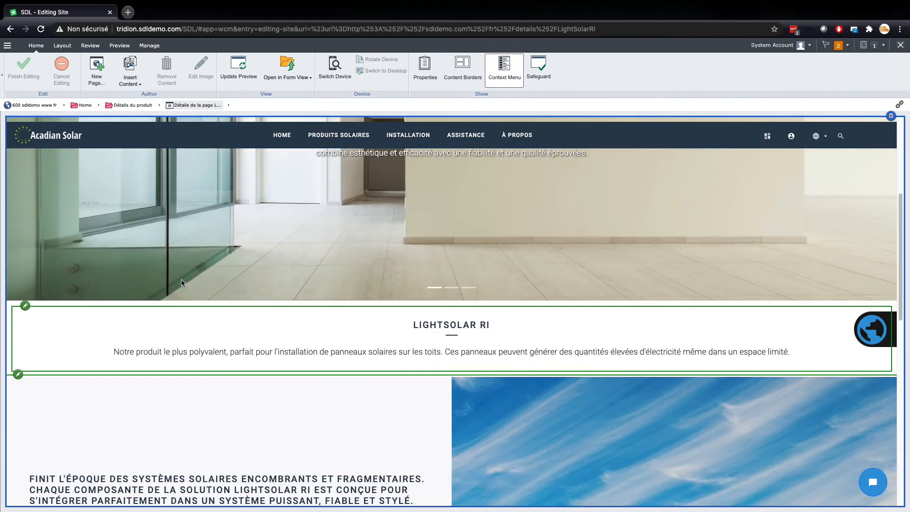
scroll(181, 283, down, 1)
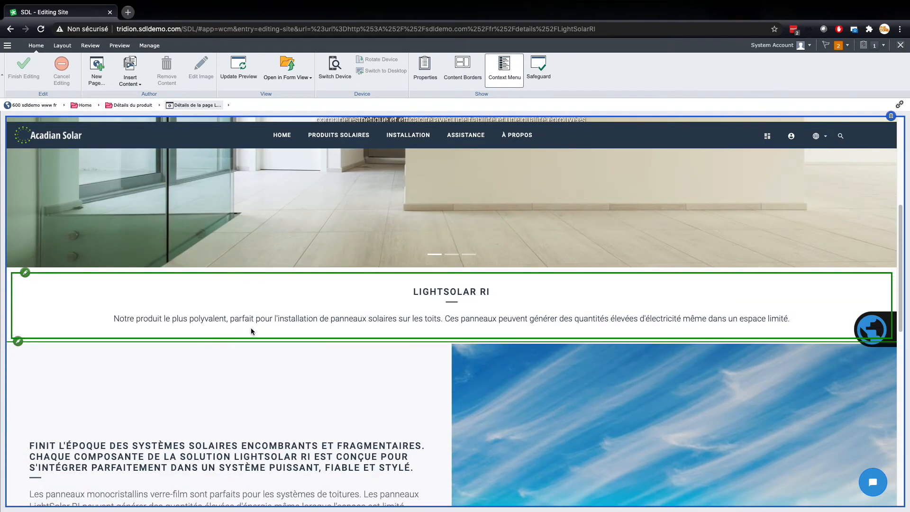
Finish the Translation Review activity with Accept as the next activity and the message "Thank you"
click(820, 117)
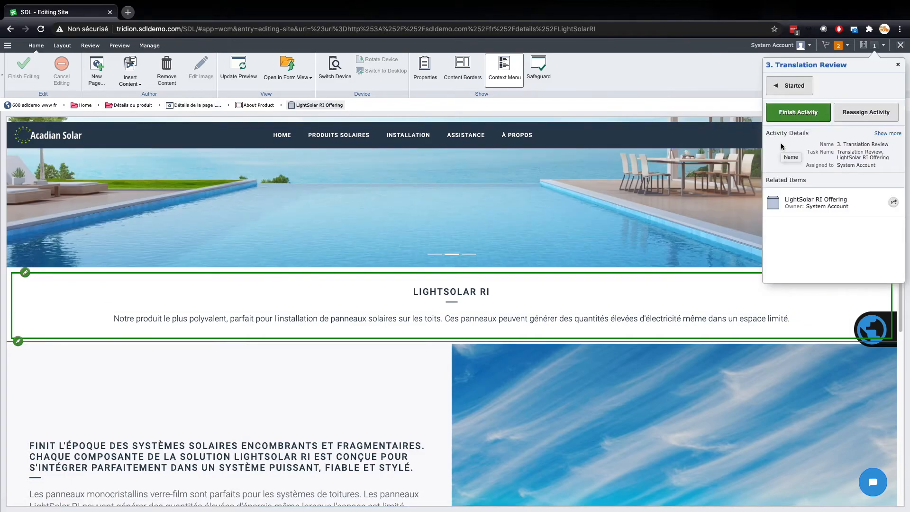
click(804, 116)
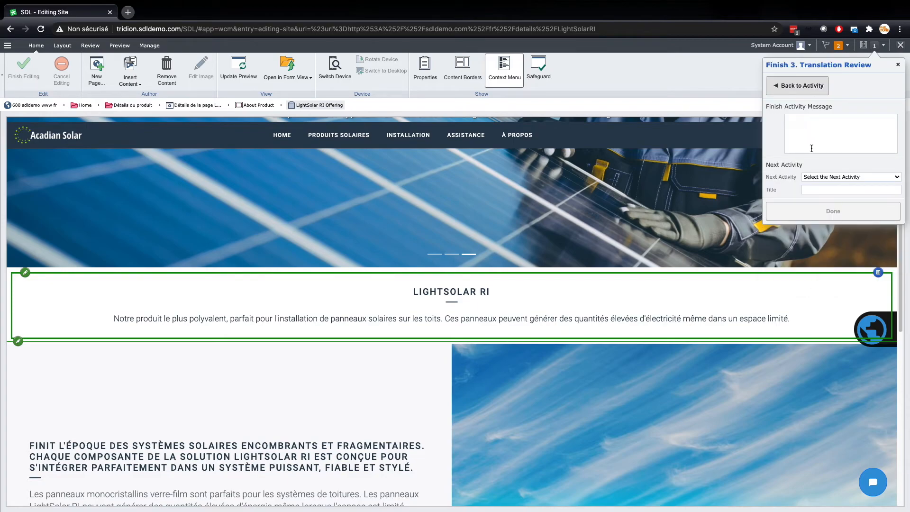
click(820, 176)
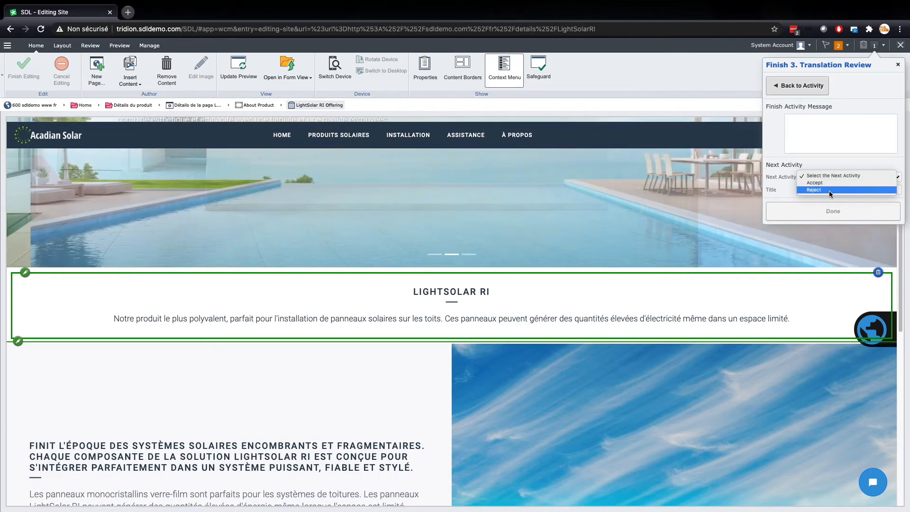
click(829, 184)
click(802, 129)
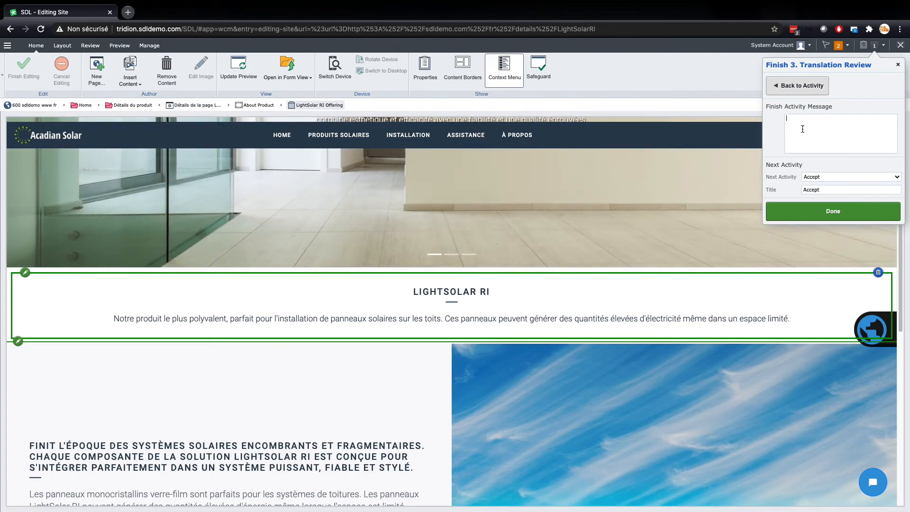
text(Thank you)
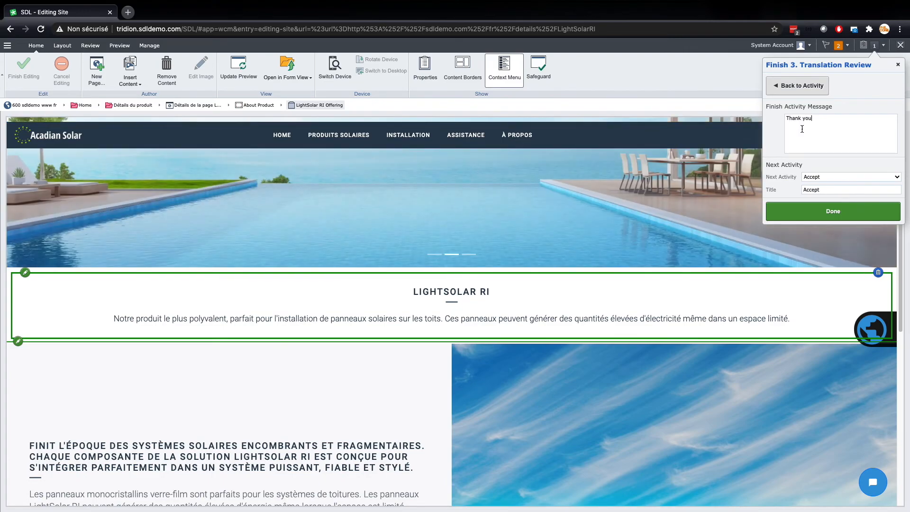
click(799, 209)
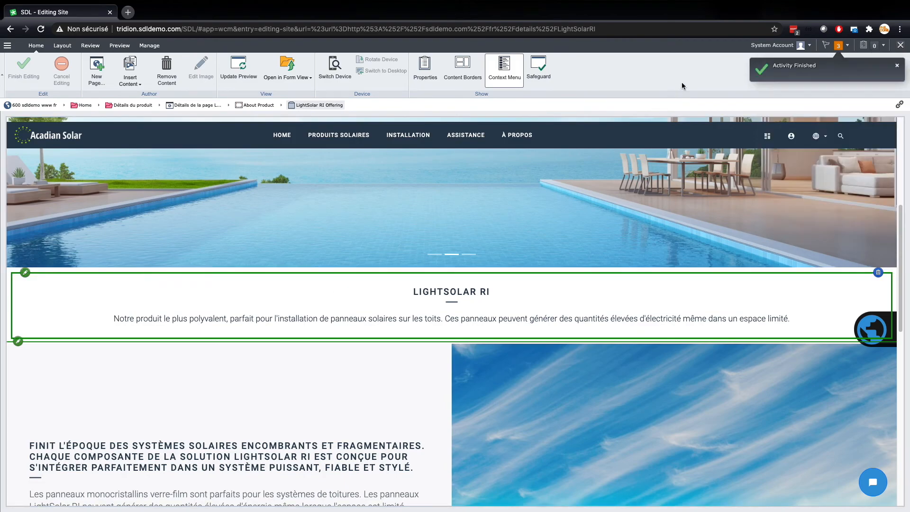